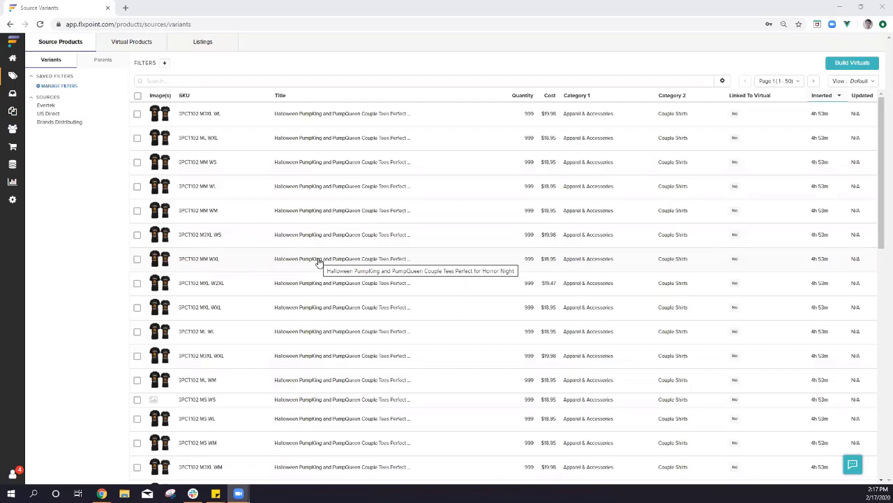
- Review the connected sources, the virtual products page and the list of imported source variants
{"action": "left_click", "coordinate": [11, 164]}
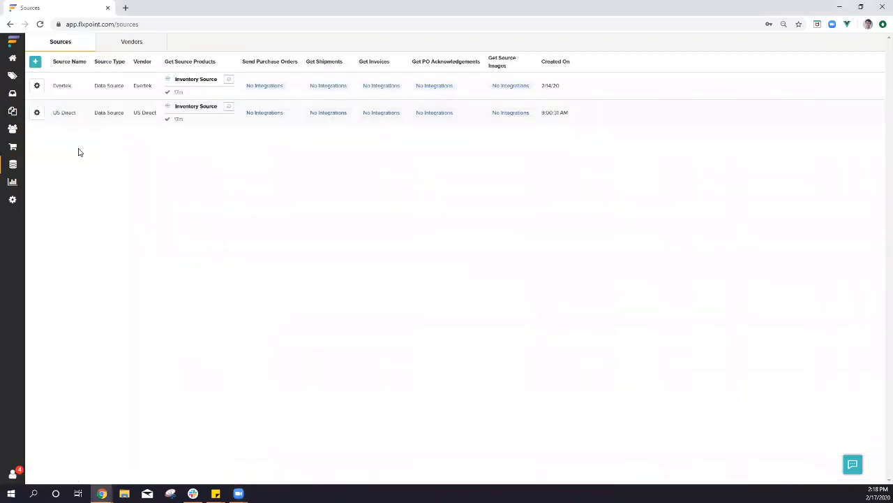
{"action": "left_click", "coordinate": [12, 77]}
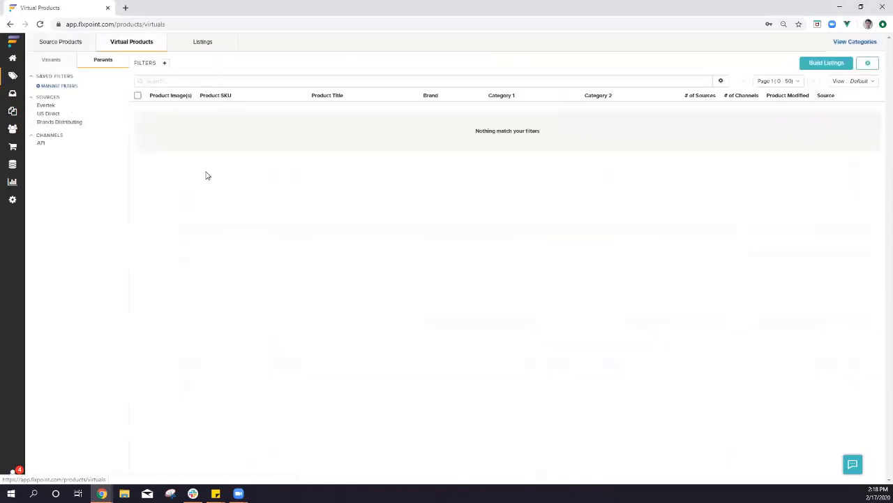
{"action": "left_click", "coordinate": [60, 42]}
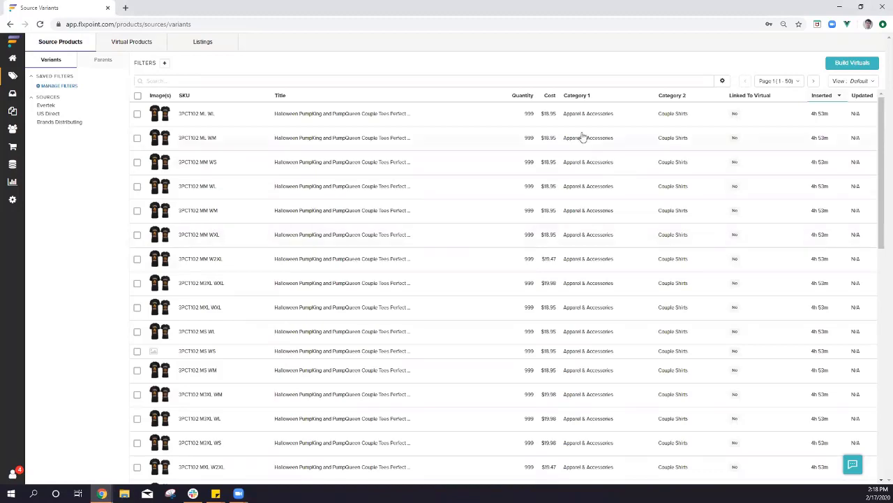
{"action": "scroll", "coordinate": [857, 238], "scroll_direction": "down", "scroll_amount": 2}
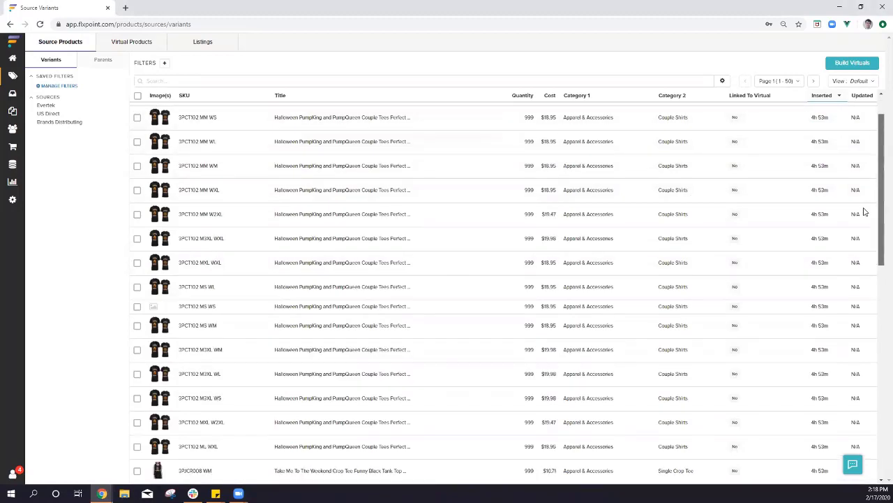
{"action": "scroll", "coordinate": [854, 332], "scroll_direction": "down", "scroll_amount": 7}
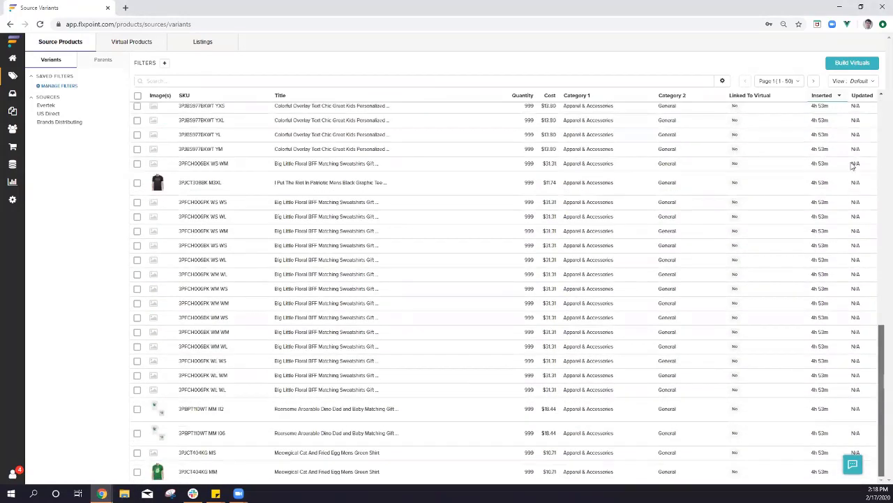
{"action": "scroll", "coordinate": [856, 251], "scroll_direction": "up", "scroll_amount": 4}
{"action": "scroll", "coordinate": [475, 259], "scroll_direction": "up", "scroll_amount": 5}
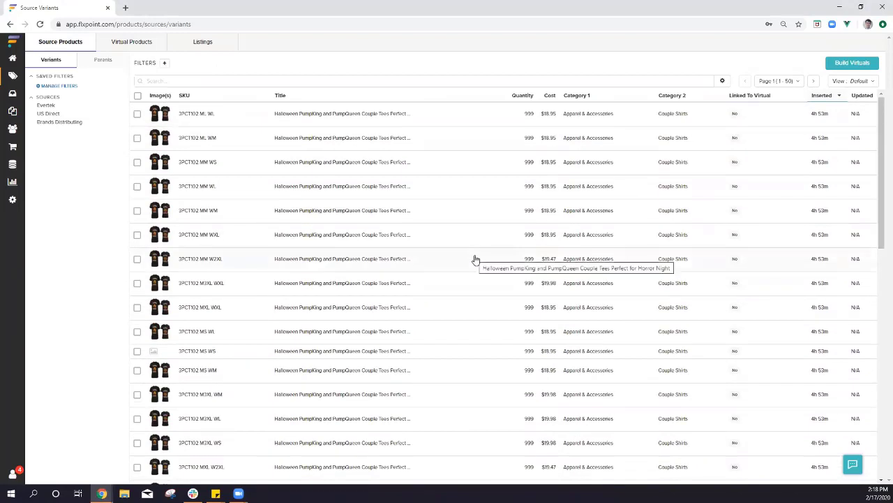
- Filter the source variants to show those from either the Evertek or the US Direct source
{"action": "left_click", "coordinate": [46, 106]}
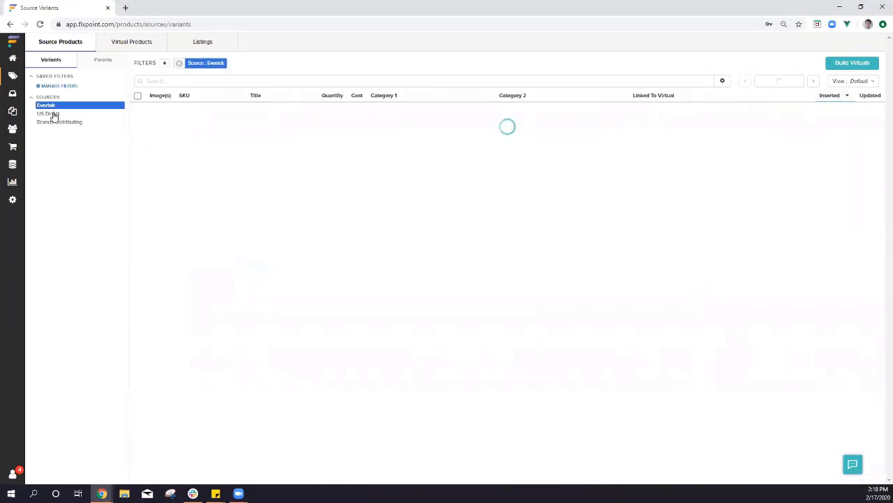
{"action": "left_click", "coordinate": [49, 113]}
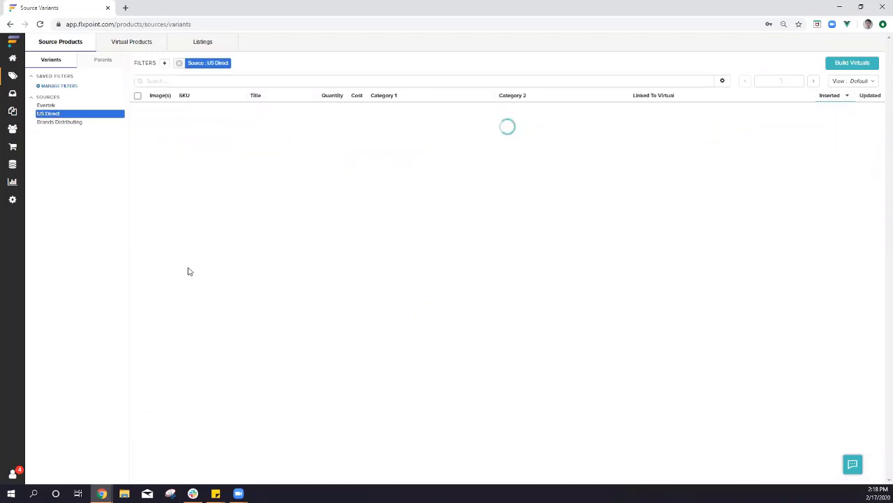
{"action": "left_click", "coordinate": [51, 106]}
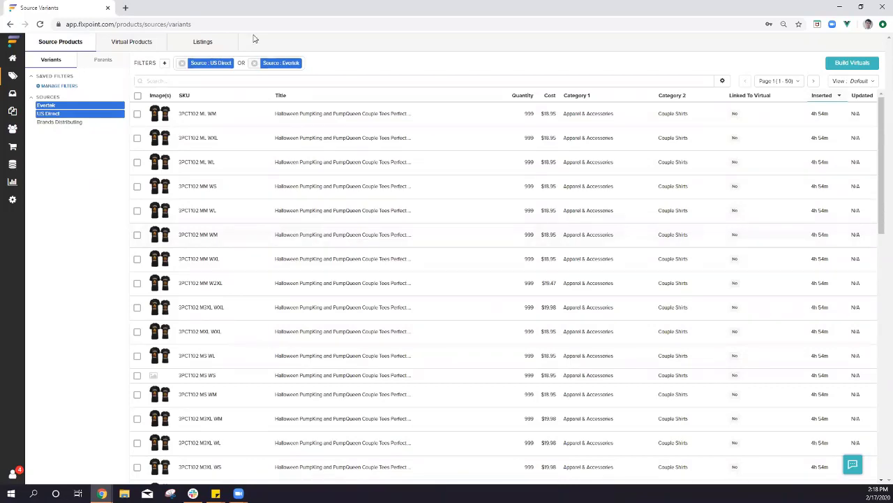
{"action": "left_click", "coordinate": [49, 114]}
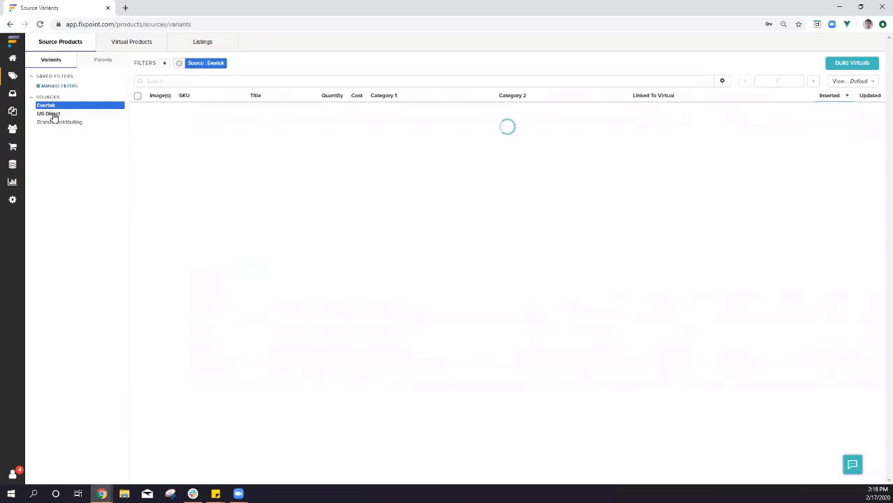
{"action": "left_click", "coordinate": [53, 115]}
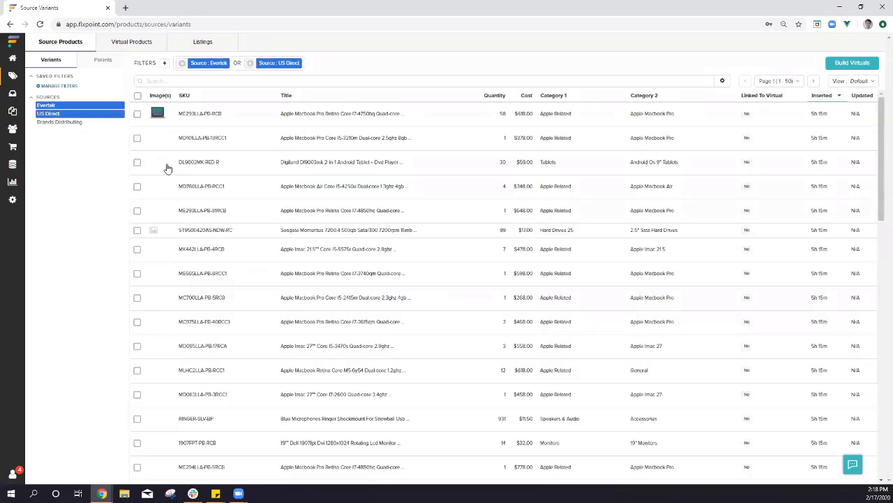
- Select all filtered variants across every page and add them to the virtual builder queue
{"action": "left_click", "coordinate": [137, 97]}
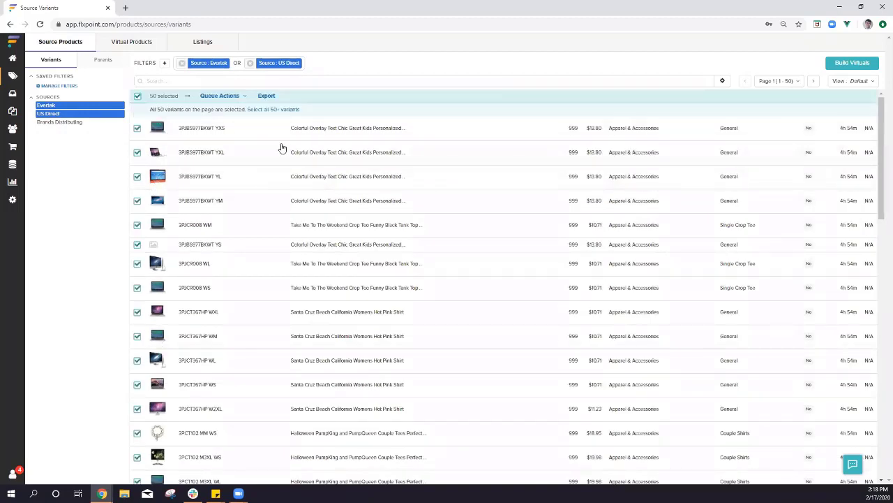
{"action": "left_click", "coordinate": [272, 110]}
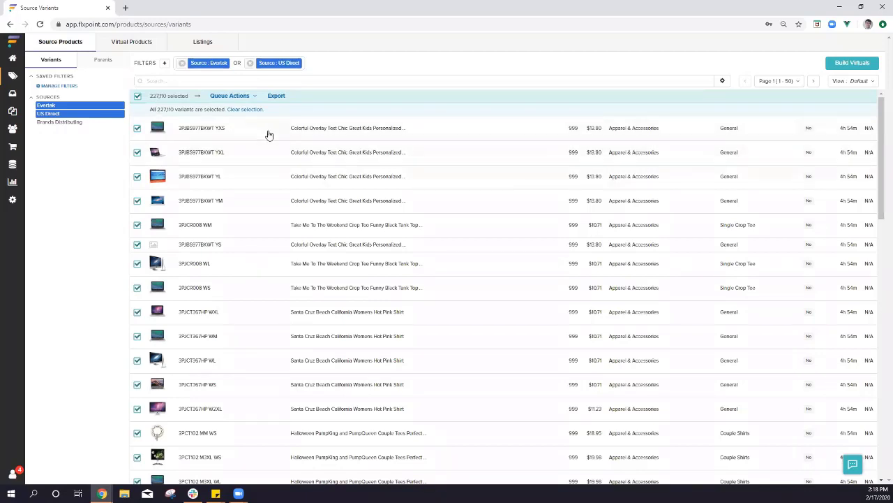
{"action": "left_click", "coordinate": [237, 101]}
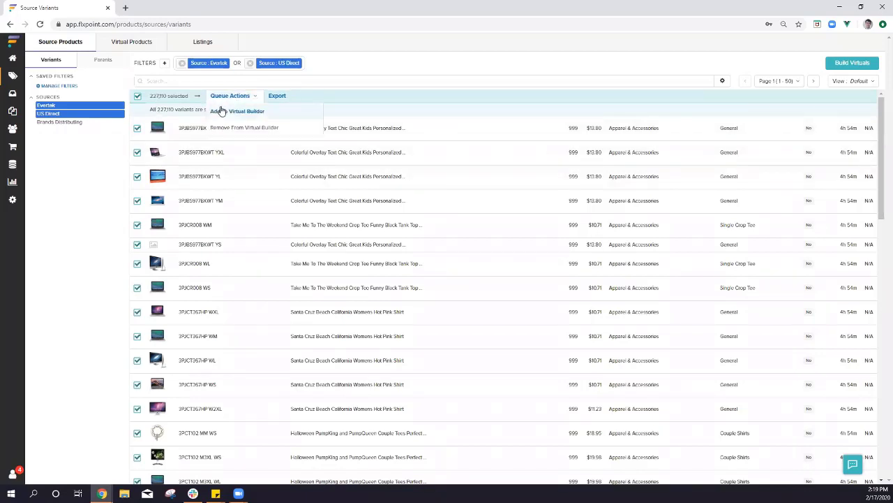
{"action": "left_click", "coordinate": [224, 115]}
{"action": "left_click_drag", "start_coordinate": [412, 244], "coordinate": [463, 244]}
{"action": "left_click", "coordinate": [481, 270]}
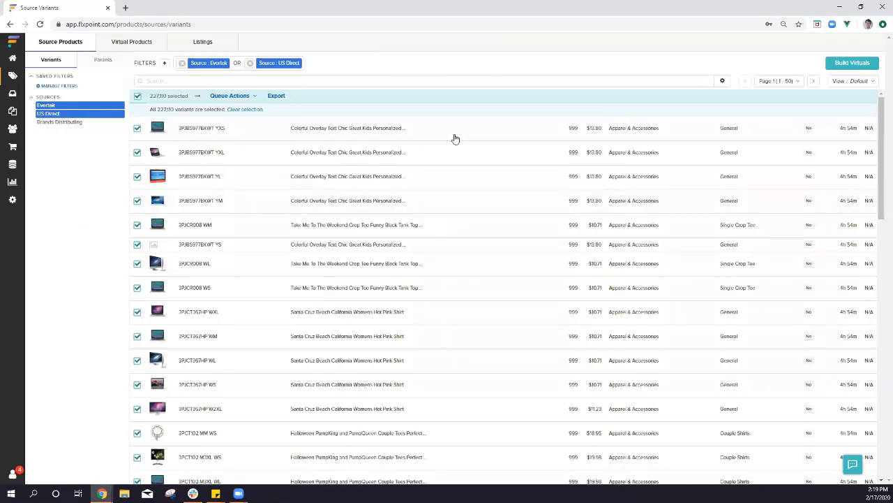
- Review the queued variant count, start creating a virtual builder and check its settings through to the mapping template section
{"action": "left_click", "coordinate": [852, 63]}
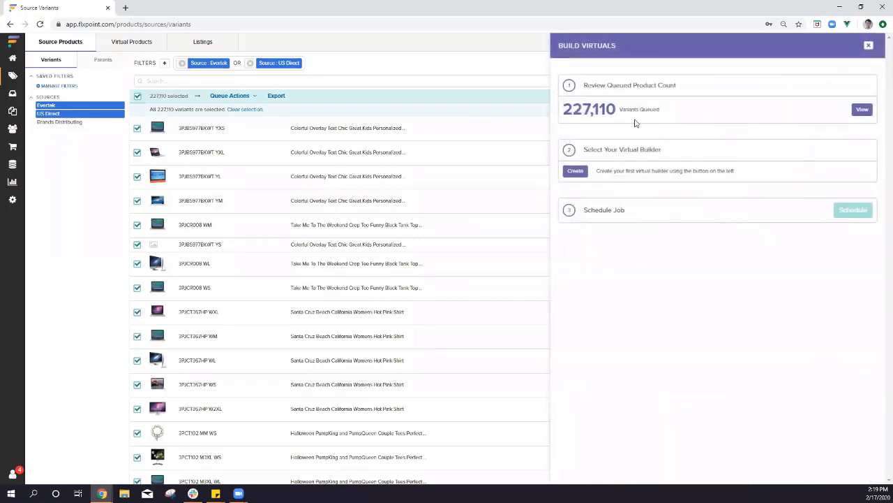
{"action": "left_click_drag", "start_coordinate": [564, 110], "coordinate": [646, 109]}
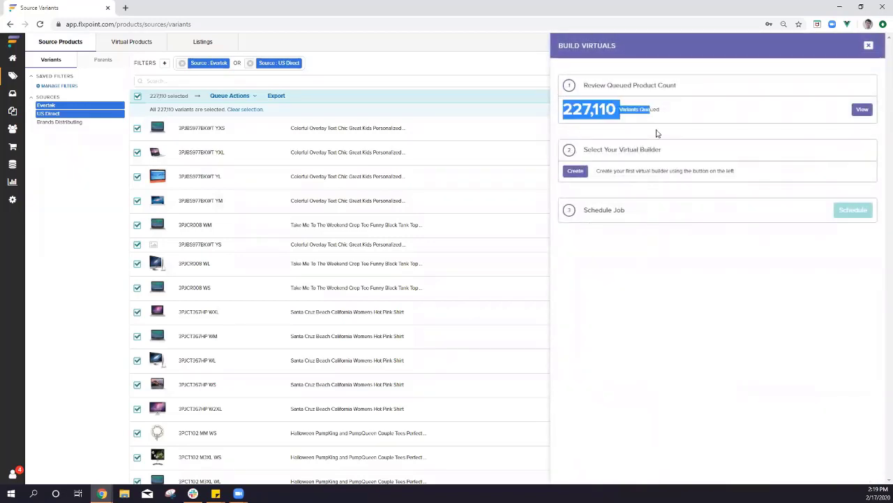
{"action": "left_click", "coordinate": [659, 134]}
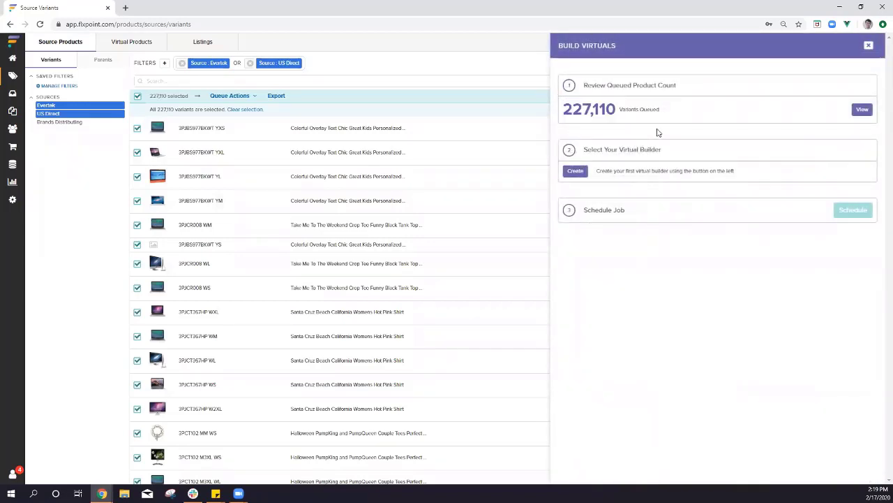
{"action": "left_click", "coordinate": [580, 172]}
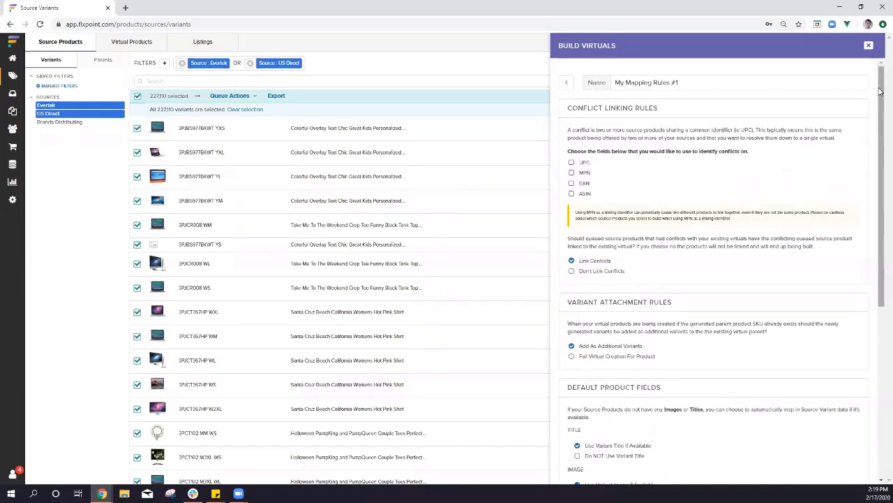
{"action": "left_click_drag", "start_coordinate": [881, 92], "coordinate": [873, 263]}
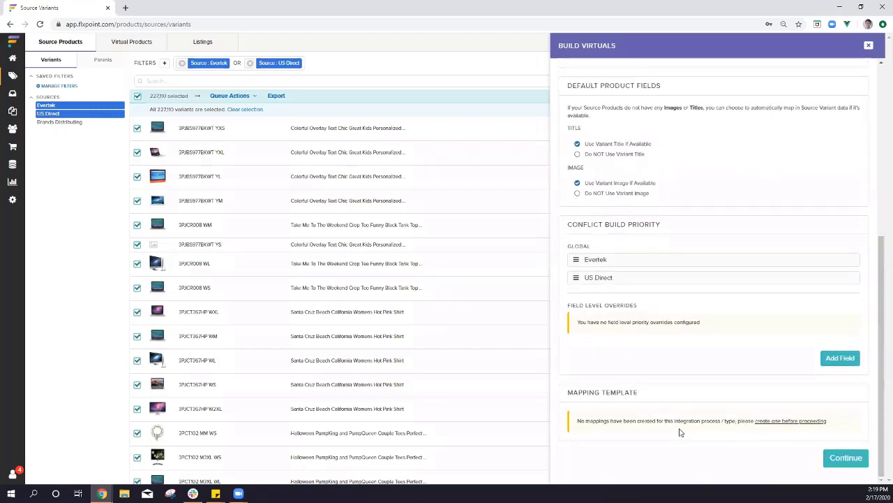
- Go to the mapping templates and generate a default template for the Source To Virtual Builder
{"action": "left_click", "coordinate": [764, 426]}
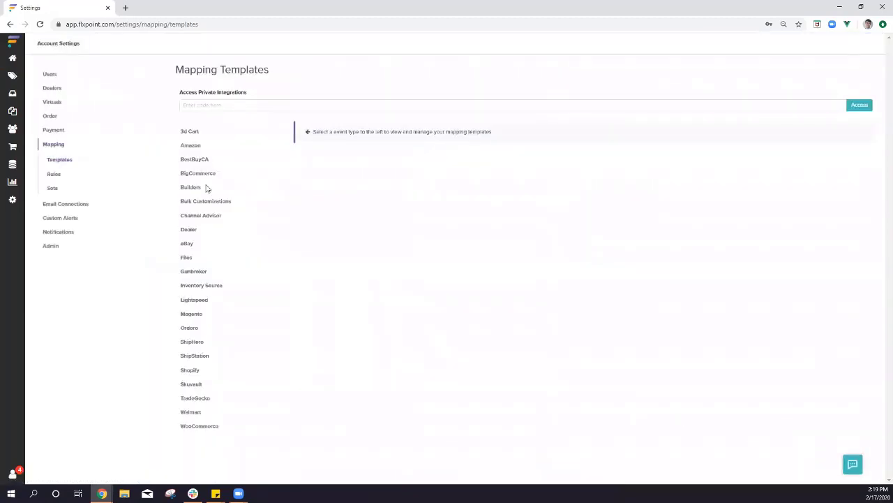
{"action": "left_click", "coordinate": [191, 187]}
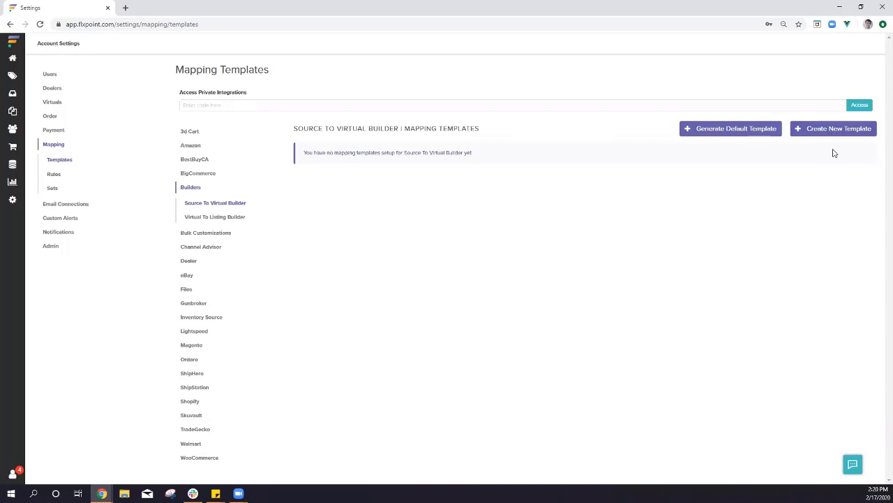
{"action": "left_click", "coordinate": [717, 134]}
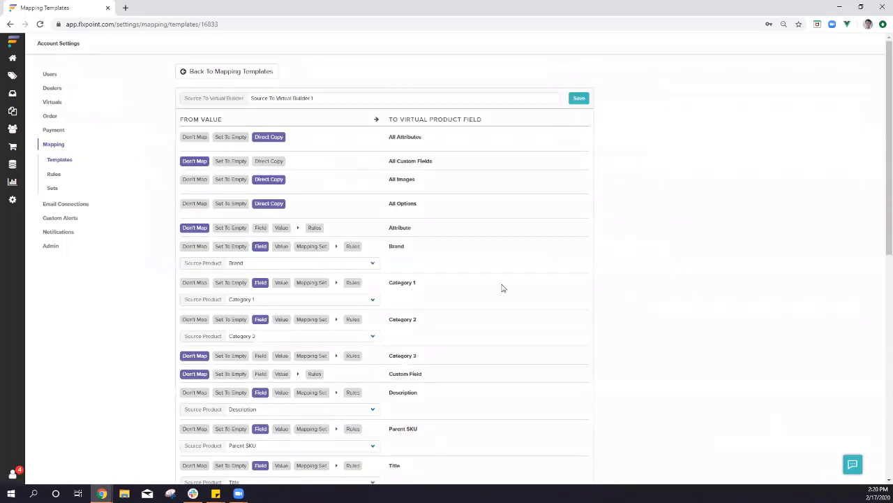
- Swap the category mappings so source Category 1 feeds virtual Category 2 and source Category 2 feeds virtual Category 1
{"action": "scroll", "coordinate": [279, 272], "scroll_direction": "down", "scroll_amount": 2}
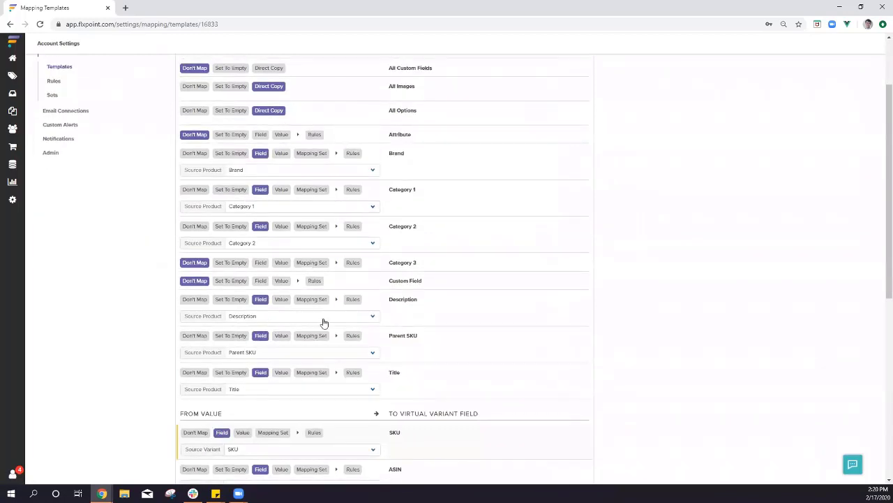
{"action": "scroll", "coordinate": [321, 326], "scroll_direction": "down", "scroll_amount": 5}
{"action": "scroll", "coordinate": [323, 329], "scroll_direction": "up", "scroll_amount": 4}
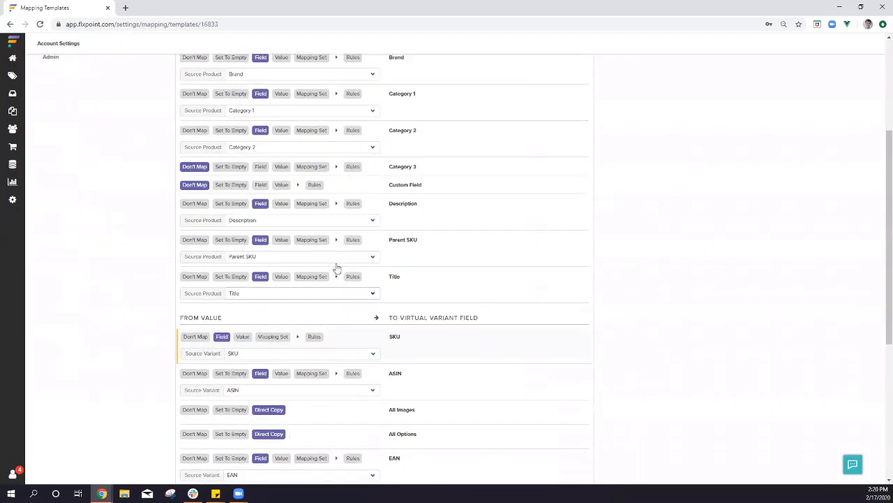
{"action": "scroll", "coordinate": [335, 264], "scroll_direction": "up", "scroll_amount": 3}
{"action": "scroll", "coordinate": [338, 307], "scroll_direction": "down", "scroll_amount": 1}
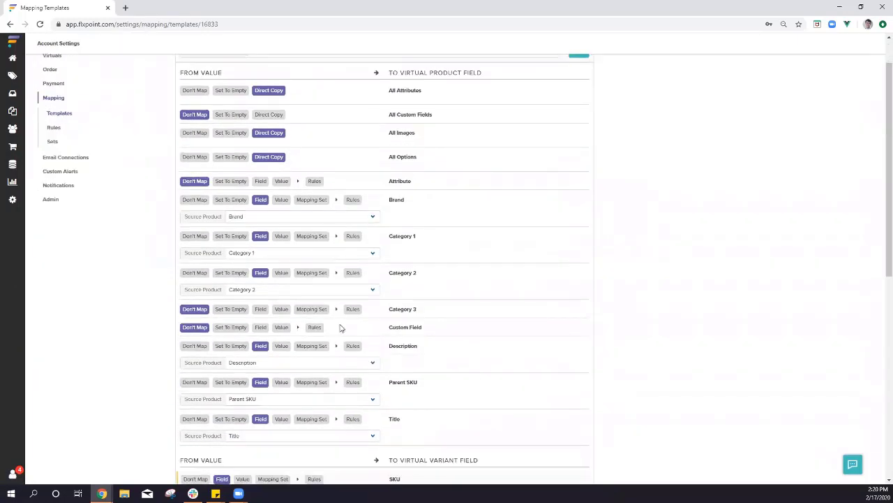
{"action": "left_click", "coordinate": [280, 290]}
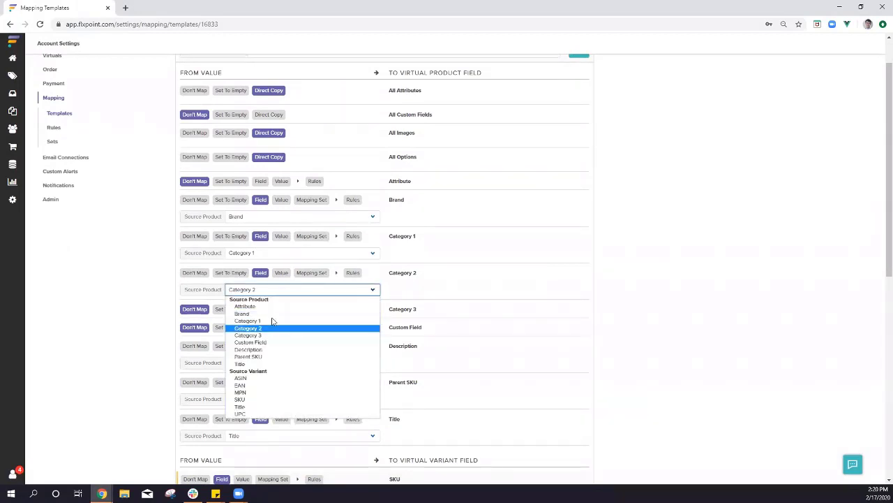
{"action": "left_click", "coordinate": [274, 320]}
{"action": "left_click", "coordinate": [271, 254]}
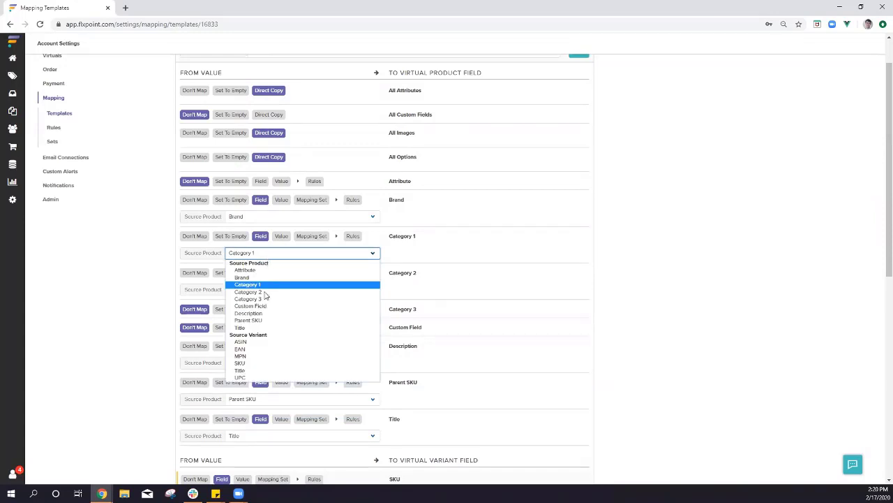
{"action": "left_click", "coordinate": [266, 293]}
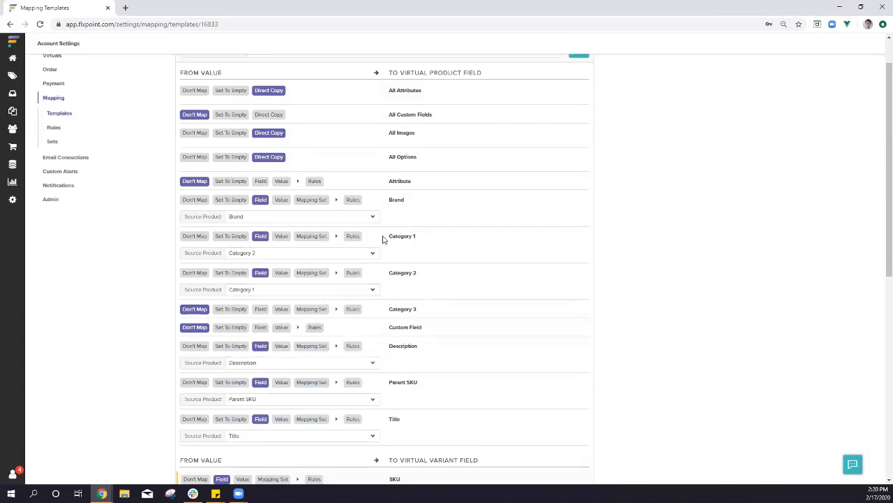
- Restore the category mappings so source Category 1 and Category 2 feed the virtual fields of the same name
{"action": "left_click", "coordinate": [279, 292]}
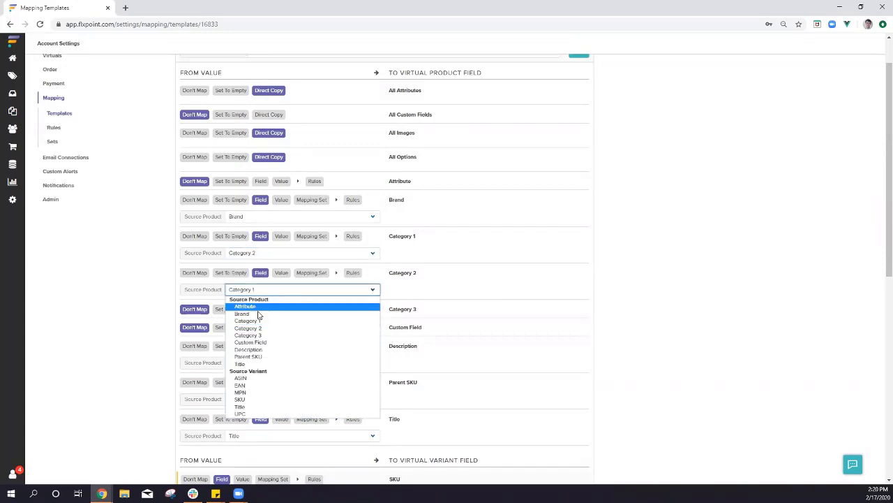
{"action": "left_click", "coordinate": [259, 327]}
{"action": "left_click", "coordinate": [266, 254]}
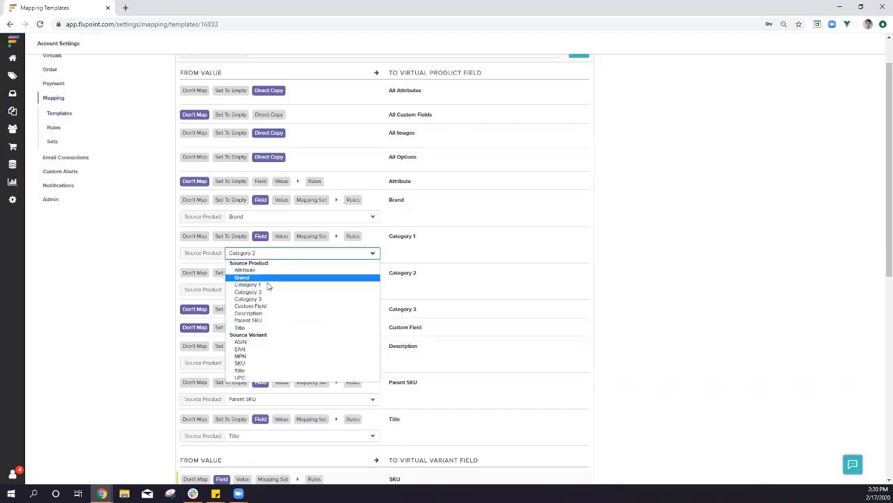
{"action": "left_click", "coordinate": [268, 285]}
- Save the Source To Virtual Builder 1 mapping template and return to the source products
{"action": "scroll", "coordinate": [489, 286], "scroll_direction": "up", "scroll_amount": 2}
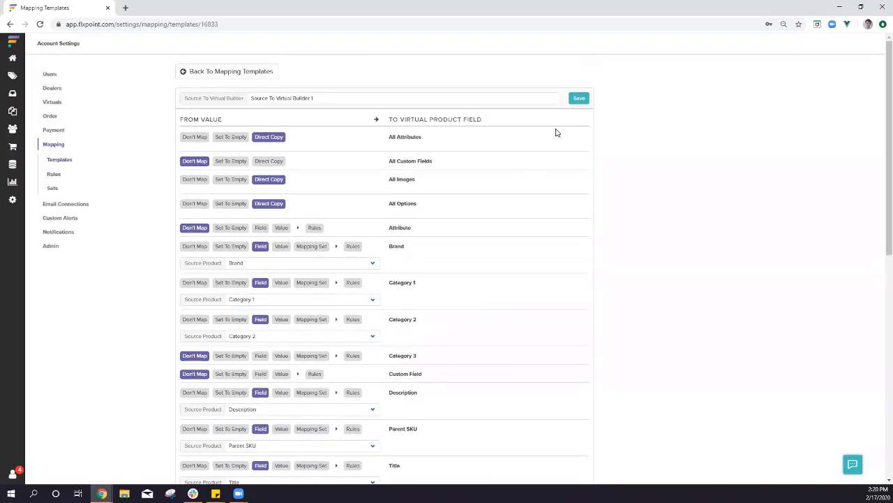
{"action": "left_click", "coordinate": [580, 98]}
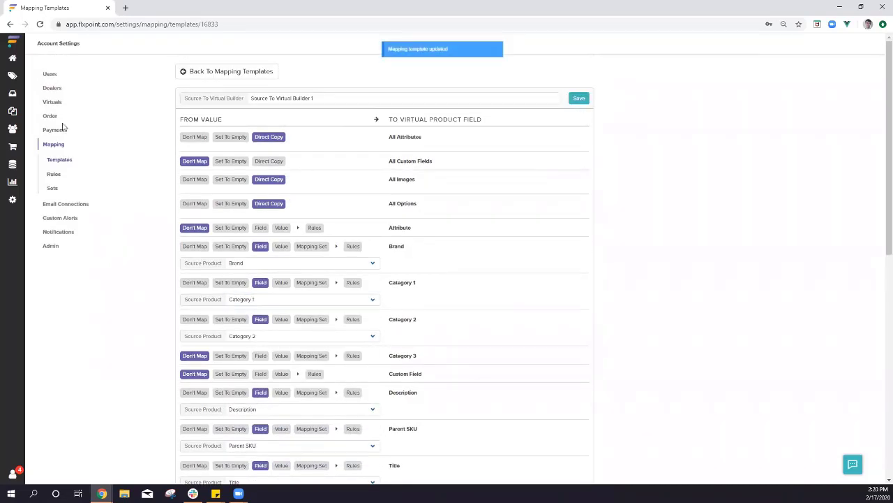
{"action": "left_click", "coordinate": [13, 75]}
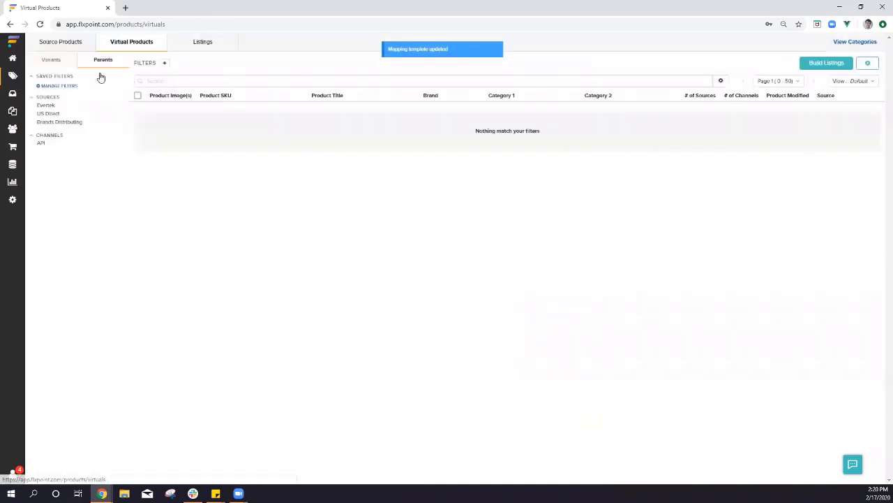
{"action": "left_click", "coordinate": [73, 43]}
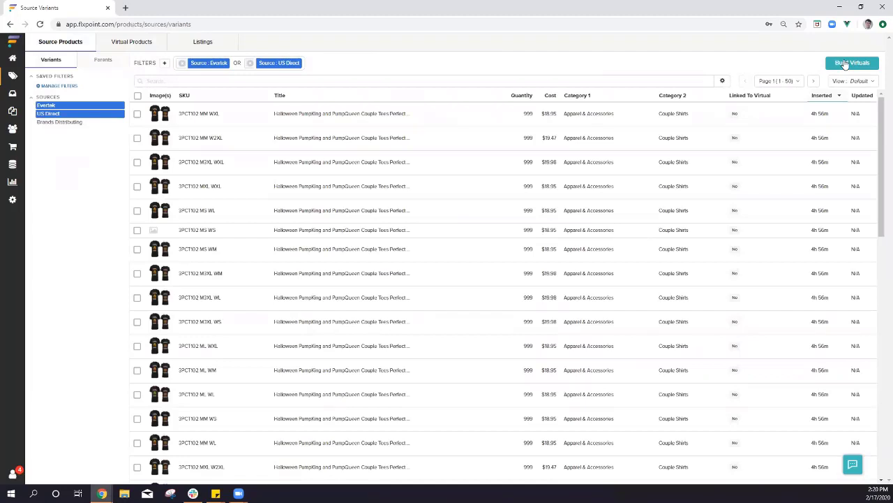
- Start building virtuals by creating a new virtual builder that identifies conflicts by UPC only
{"action": "left_click", "coordinate": [845, 64]}
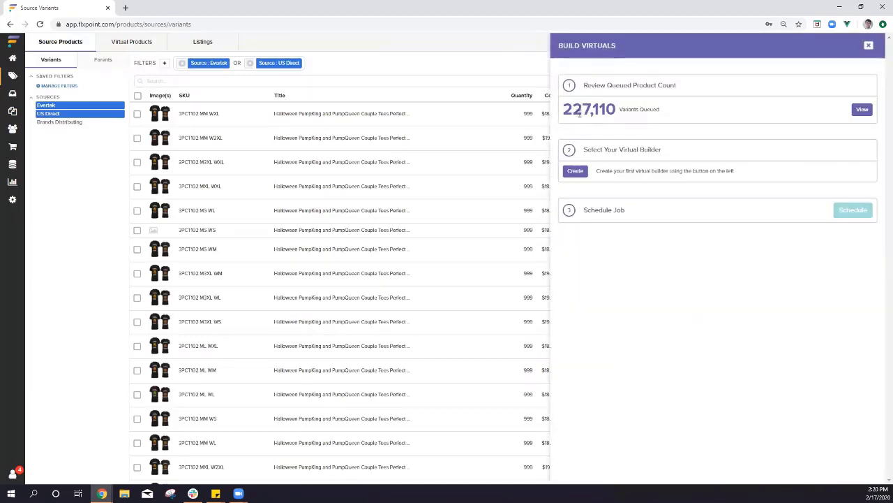
{"action": "left_click", "coordinate": [576, 173]}
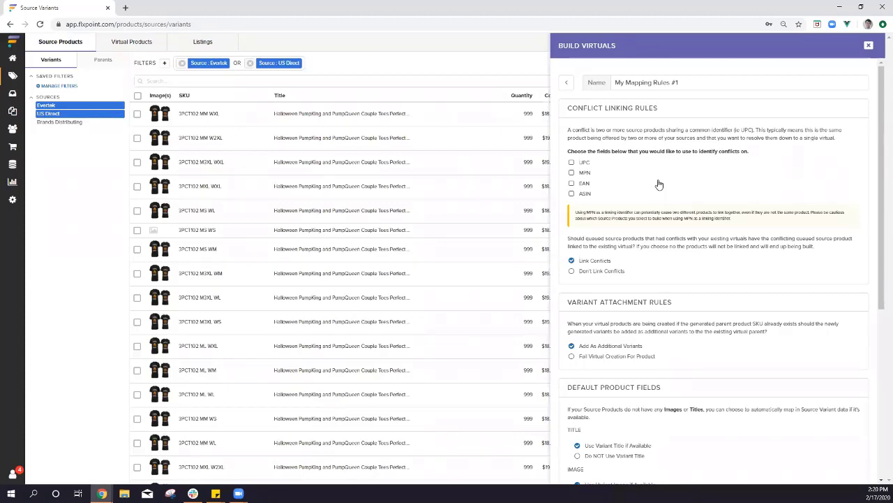
{"action": "left_click", "coordinate": [571, 163]}
{"action": "left_click", "coordinate": [572, 172]}
{"action": "left_click", "coordinate": [572, 183]}
{"action": "left_click", "coordinate": [572, 193]}
{"action": "left_click", "coordinate": [572, 183]}
{"action": "left_click", "coordinate": [572, 172]}
- Try moving US Direct above Evertek in the global conflict build priority and add a field-level override for the source product Title
{"action": "scroll", "coordinate": [638, 235], "scroll_direction": "down", "scroll_amount": 1}
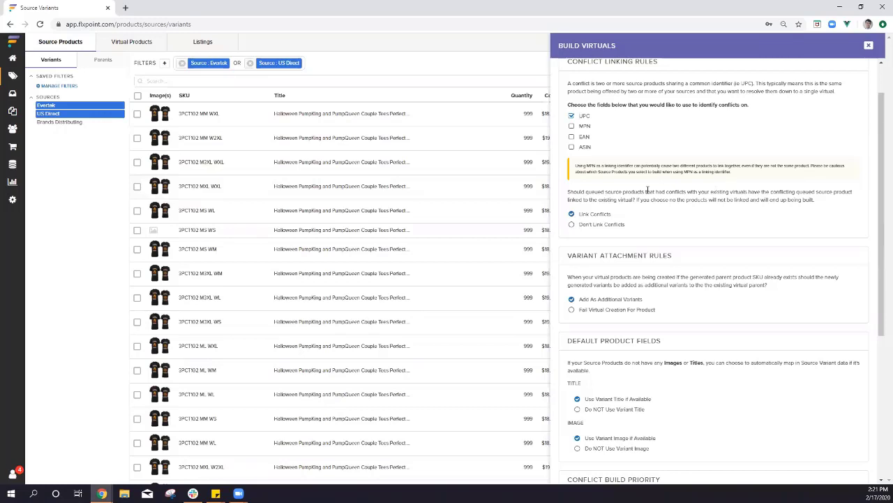
{"action": "scroll", "coordinate": [648, 189], "scroll_direction": "down", "scroll_amount": 2}
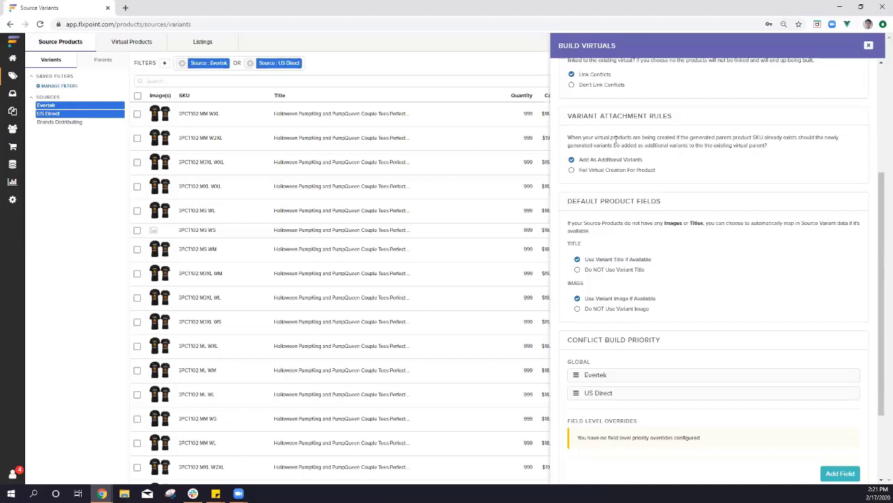
{"action": "scroll", "coordinate": [638, 174], "scroll_direction": "down", "scroll_amount": 3}
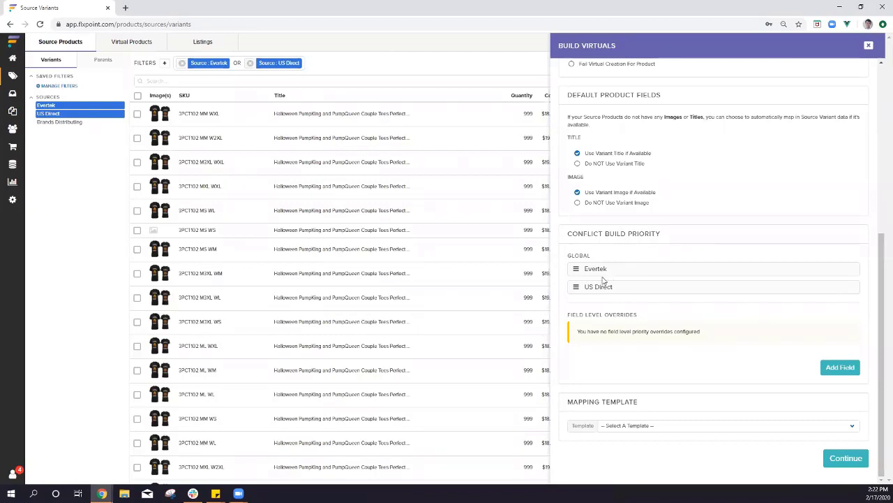
{"action": "left_click_drag", "start_coordinate": [595, 289], "coordinate": [598, 270]}
{"action": "left_click", "coordinate": [832, 373]}
{"action": "scroll", "coordinate": [698, 349], "scroll_direction": "down", "scroll_amount": 1}
{"action": "left_click", "coordinate": [638, 315]}
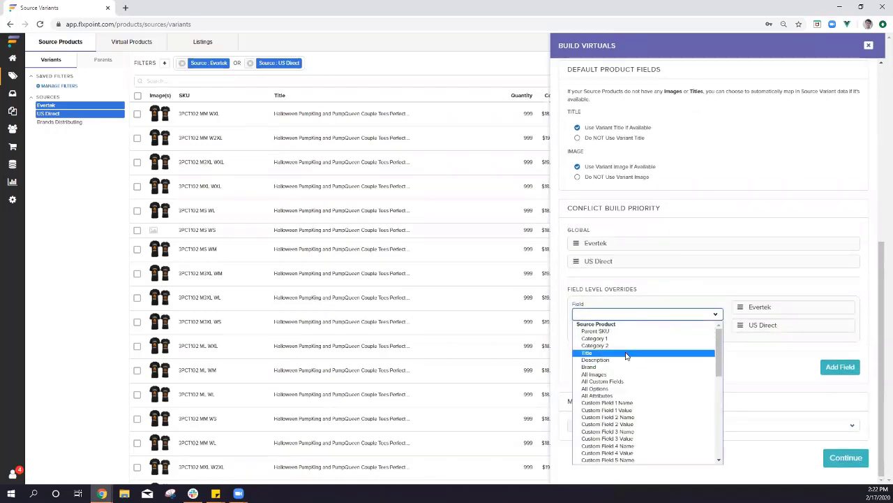
{"action": "left_click", "coordinate": [626, 354]}
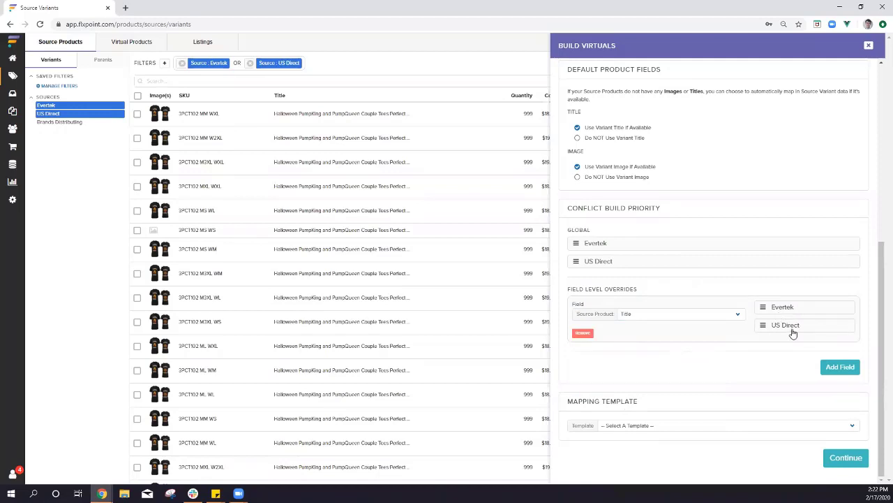
- Switch the override field to Description with US Direct ranked above Evertek, and remove that override
{"action": "left_click", "coordinate": [642, 315]}
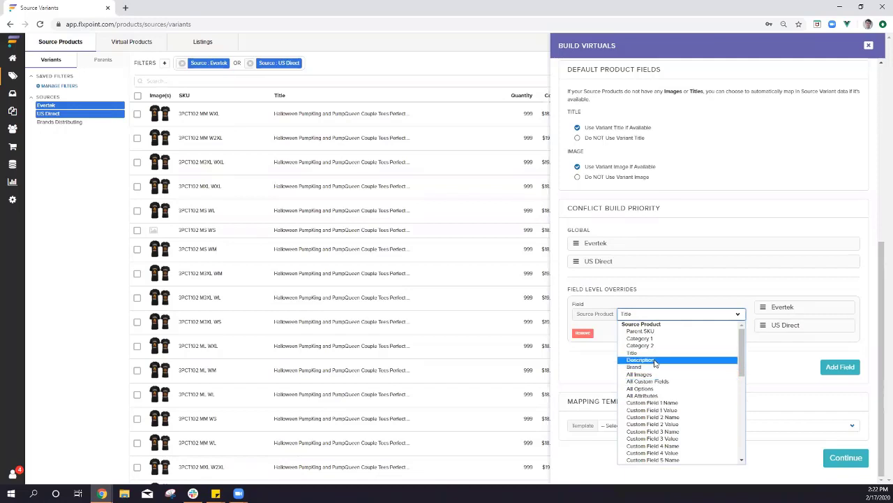
{"action": "left_click", "coordinate": [655, 361]}
{"action": "left_click_drag", "start_coordinate": [799, 334], "coordinate": [789, 313]}
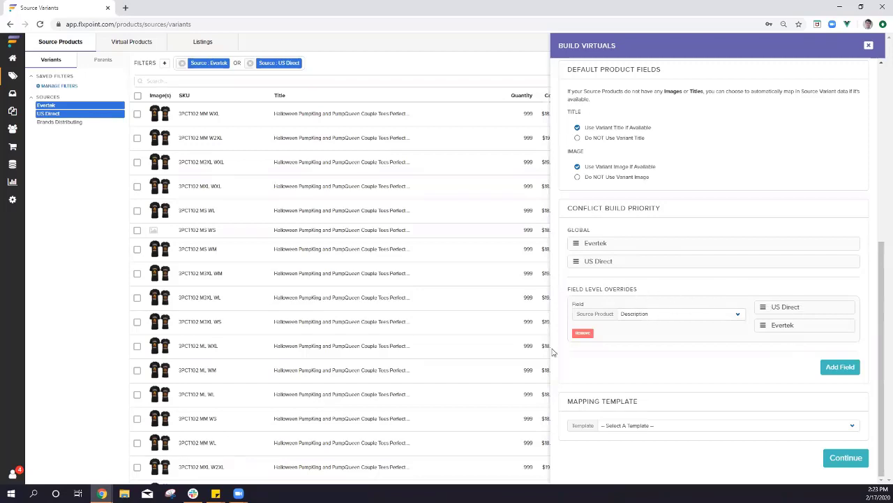
{"action": "left_click", "coordinate": [581, 334]}
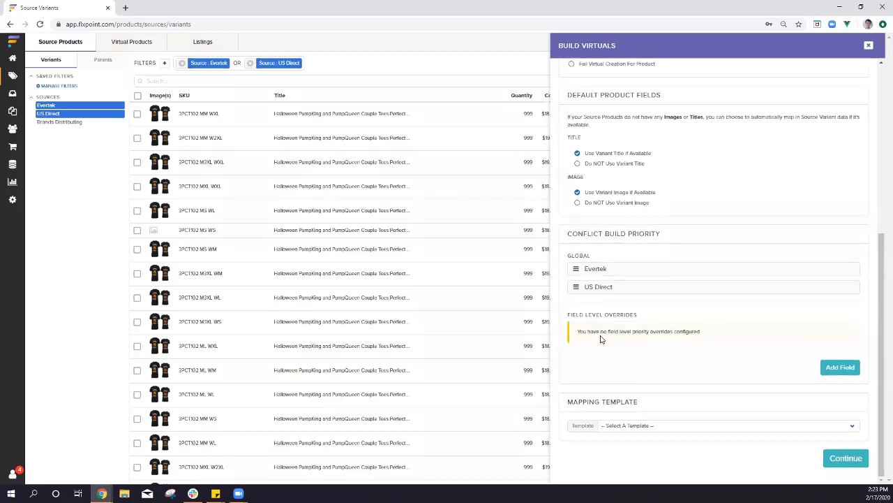
- Assign the Source To Virtual Builder 1 mapping template to the builder and continue to save it
{"action": "left_click", "coordinate": [623, 426]}
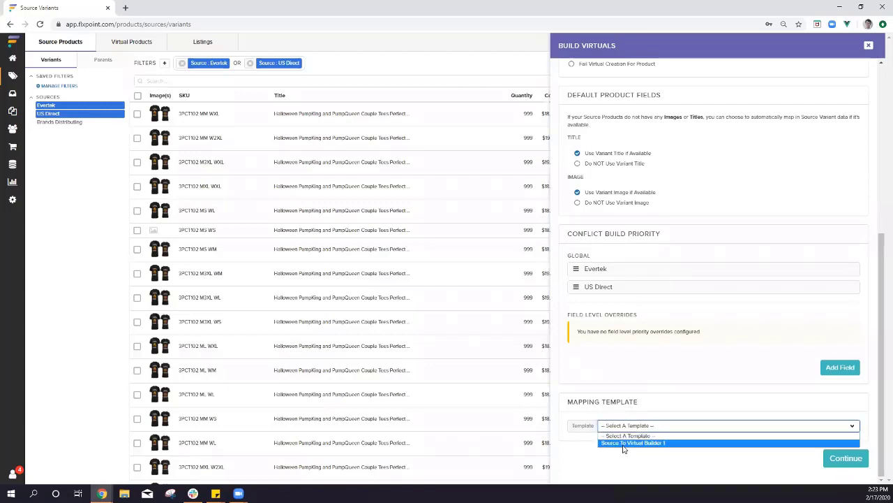
{"action": "left_click", "coordinate": [624, 444]}
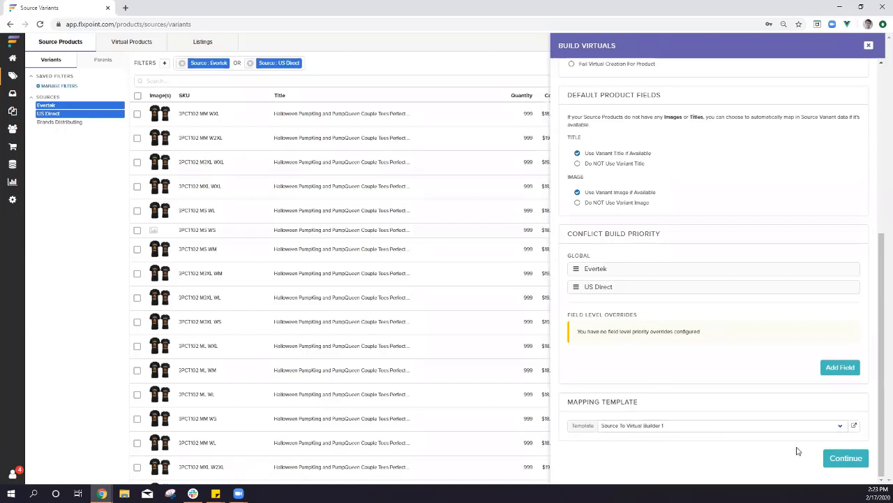
{"action": "left_click", "coordinate": [843, 458]}
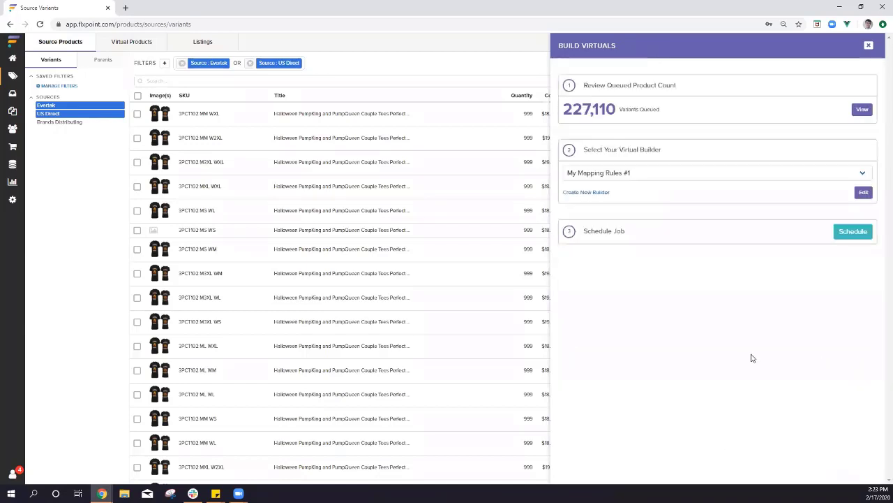